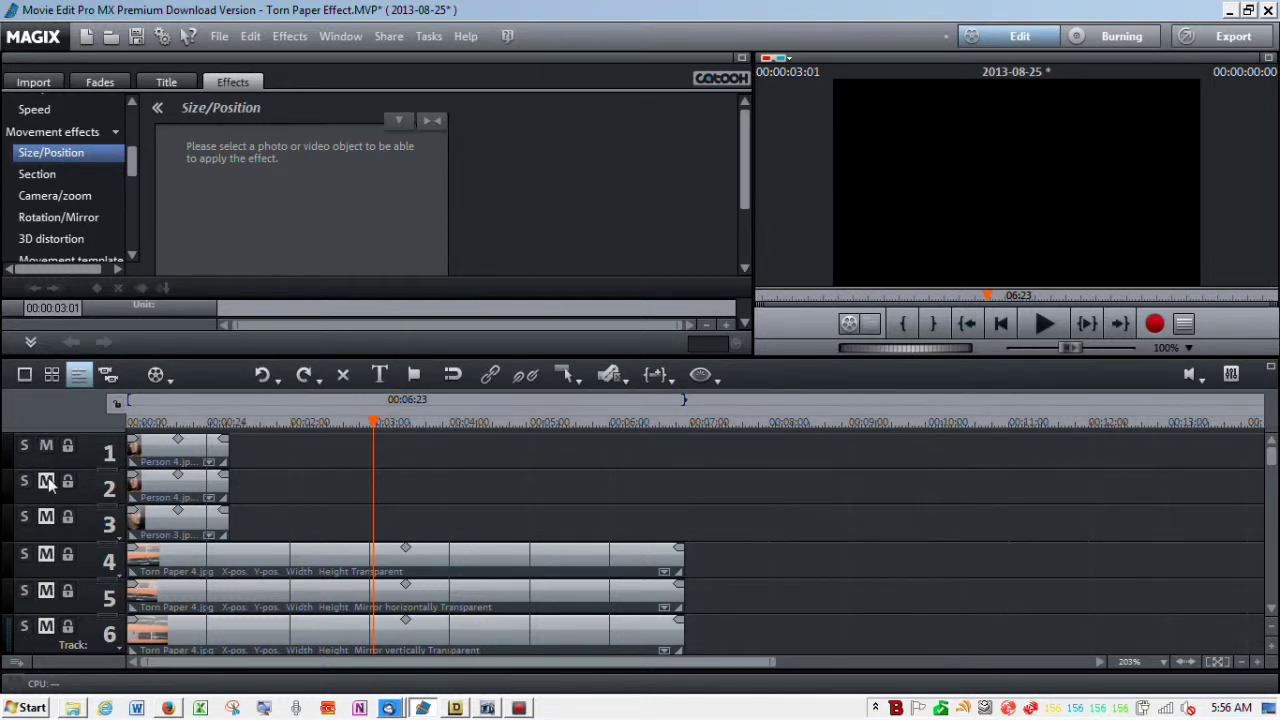
Unmute tracks 2 and 3 so the preview shows three portraits side by side.
left_click(177, 423)
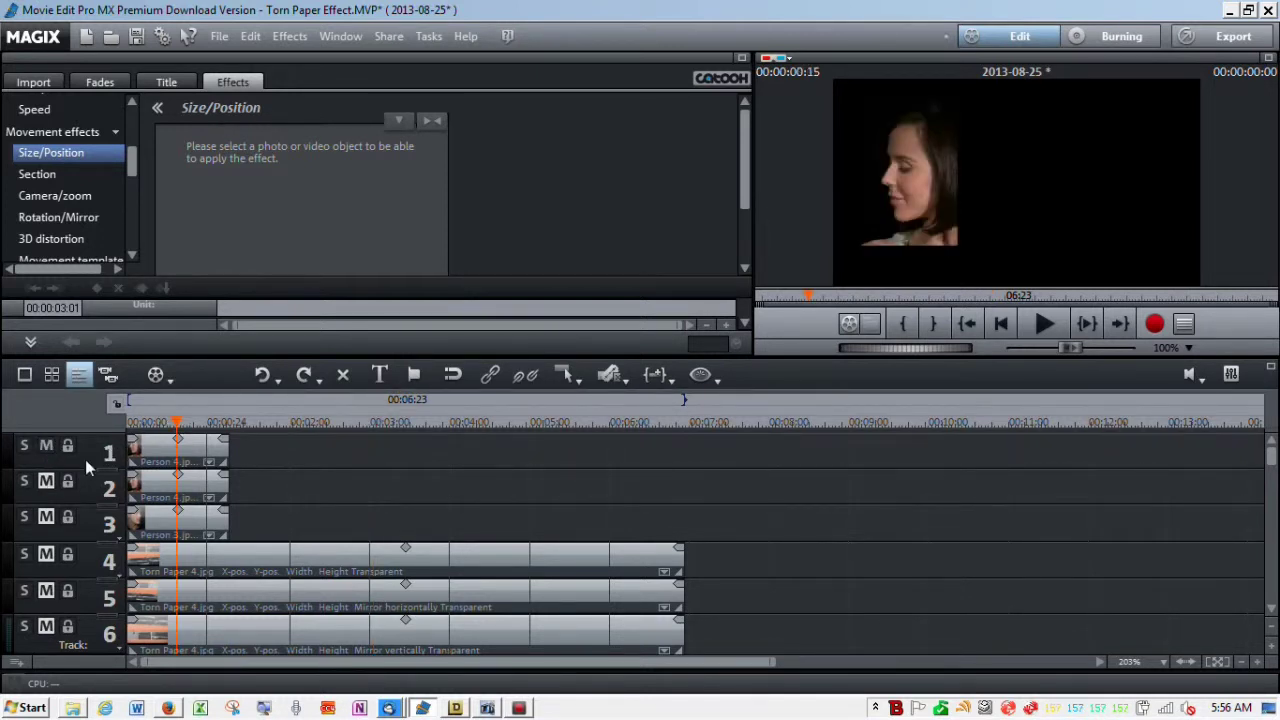
left_click(46, 481)
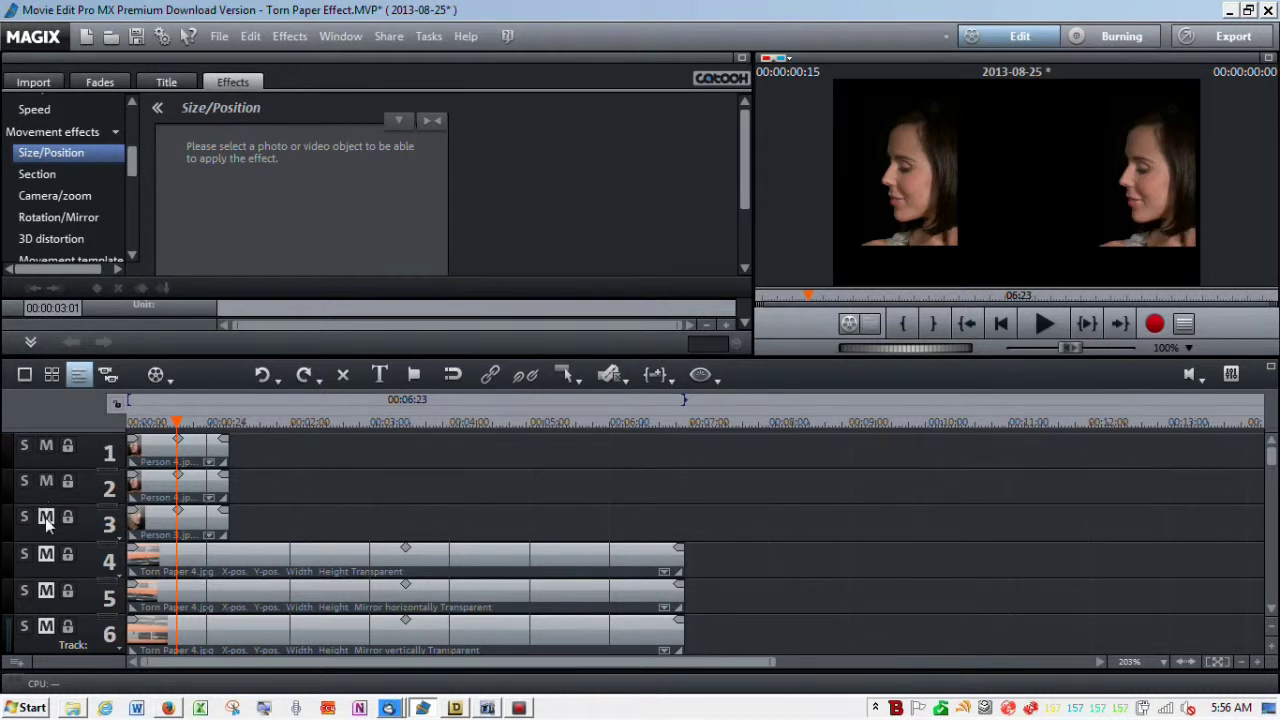
left_click(45, 518)
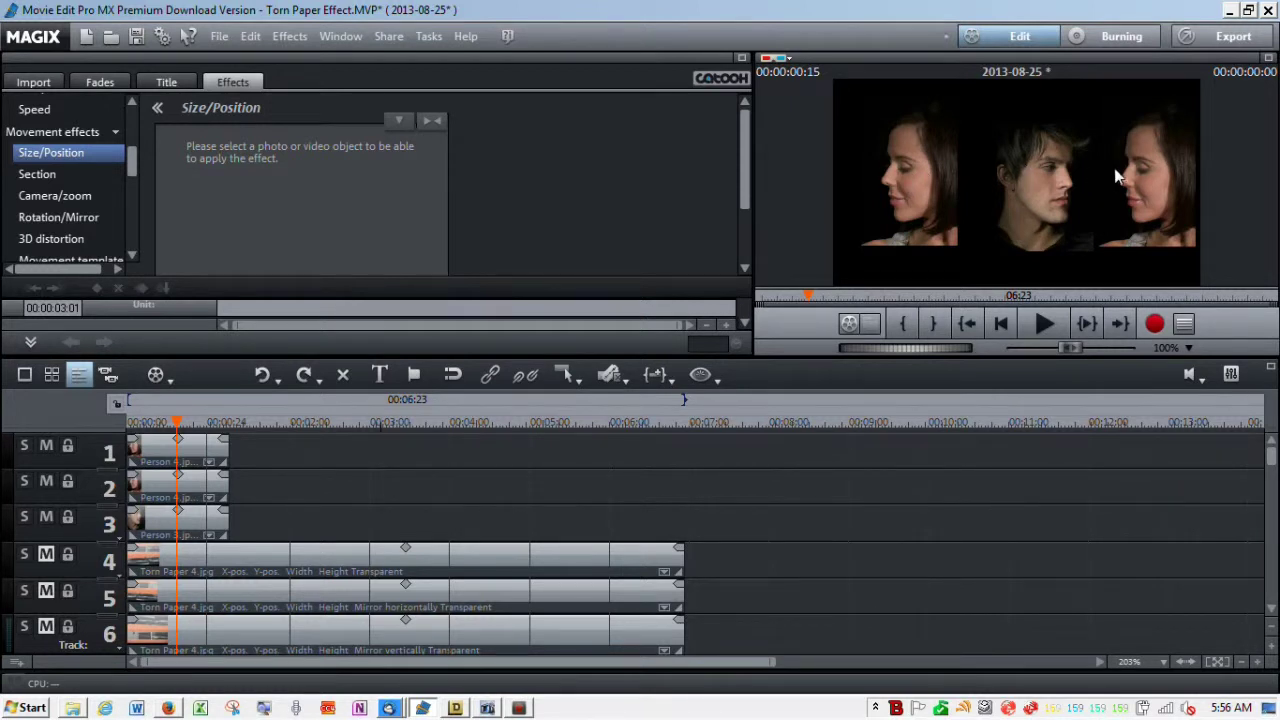
Change the Person 4 clip's middle Rotation/Mirror value from 360 to 180.
left_click(206, 449)
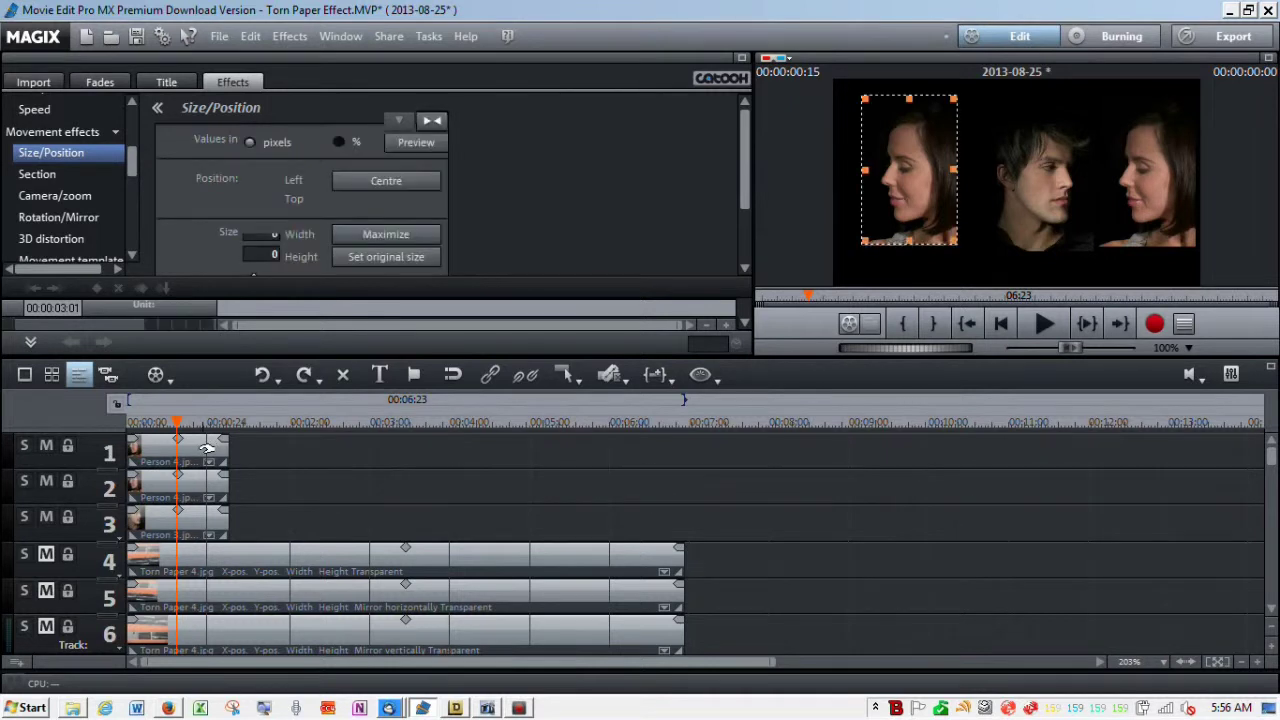
scroll(107, 224, "down", 3)
left_click(107, 224)
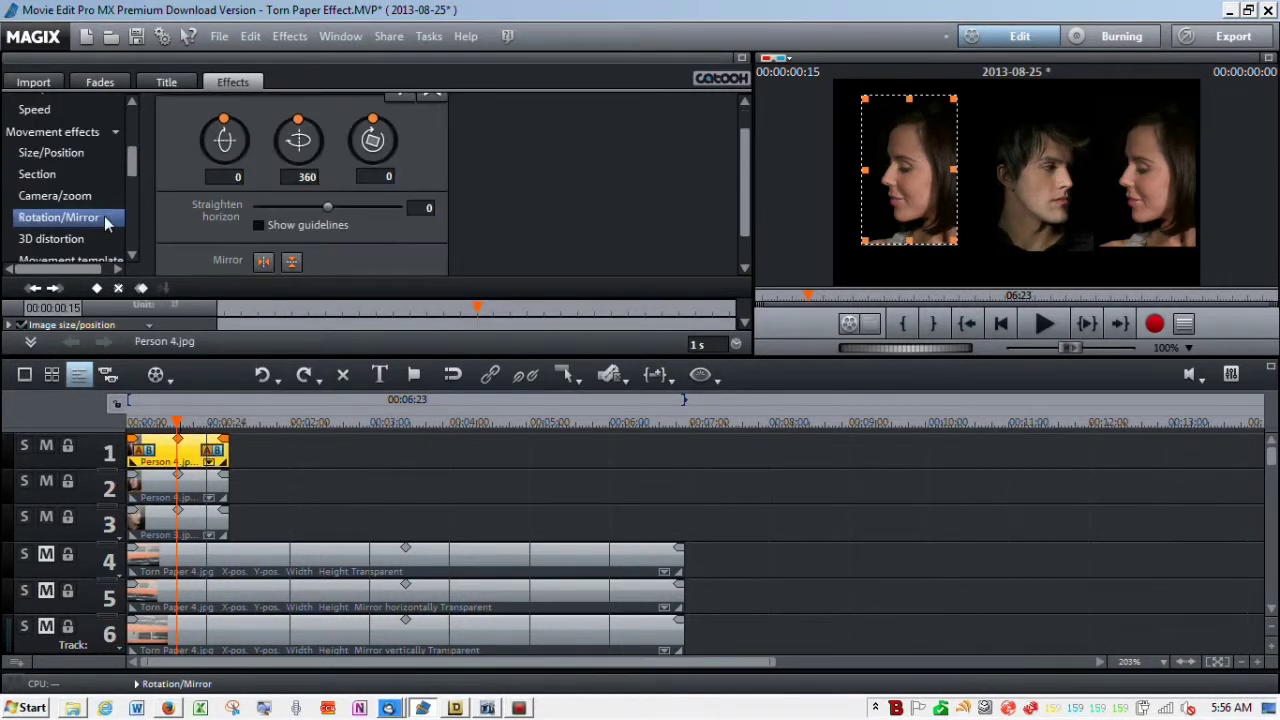
double_click(305, 178)
type("180")
key("Return")
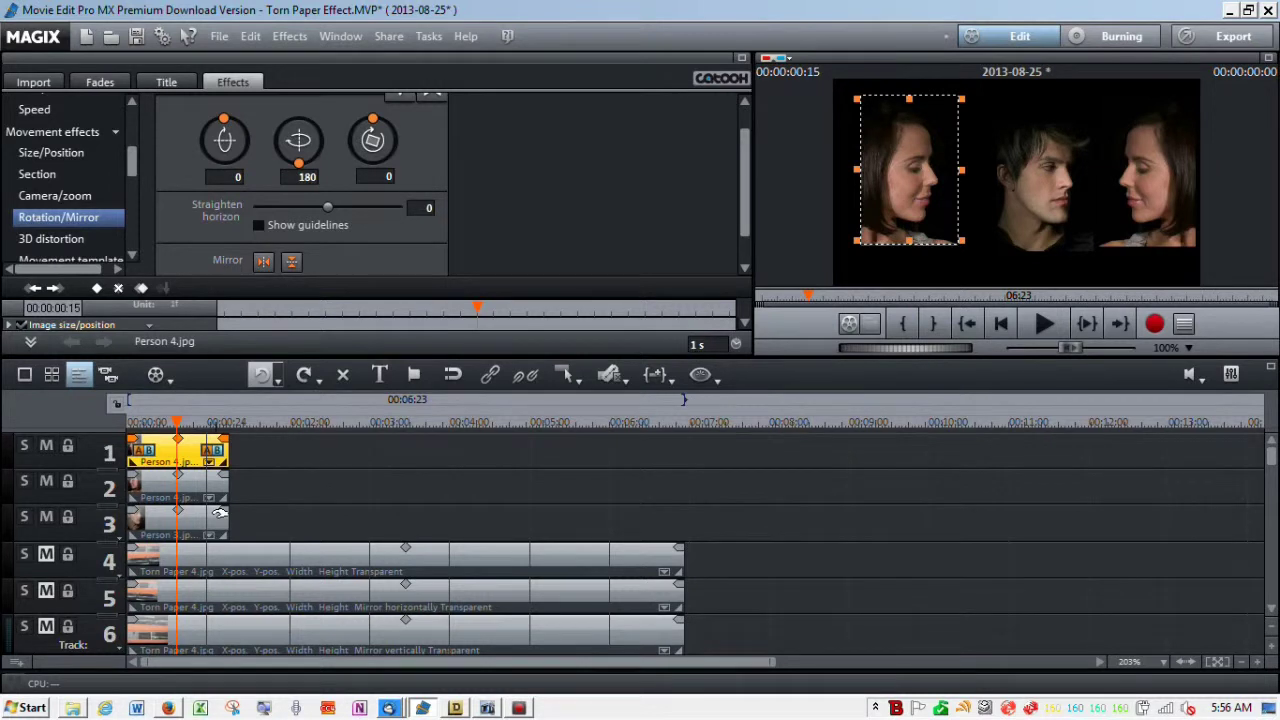
left_click(231, 563)
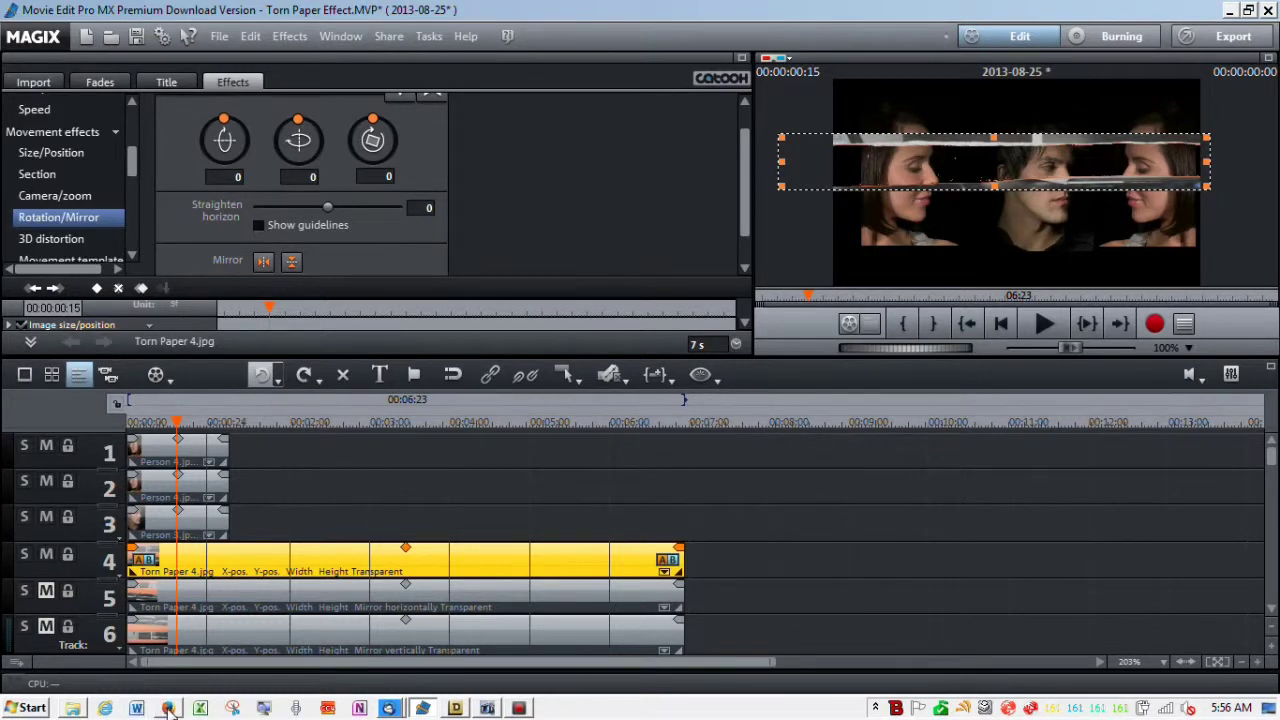
Preview the Torn Paper and Torn Paper 3 search results, then minimize Explorer.
left_click(78, 709)
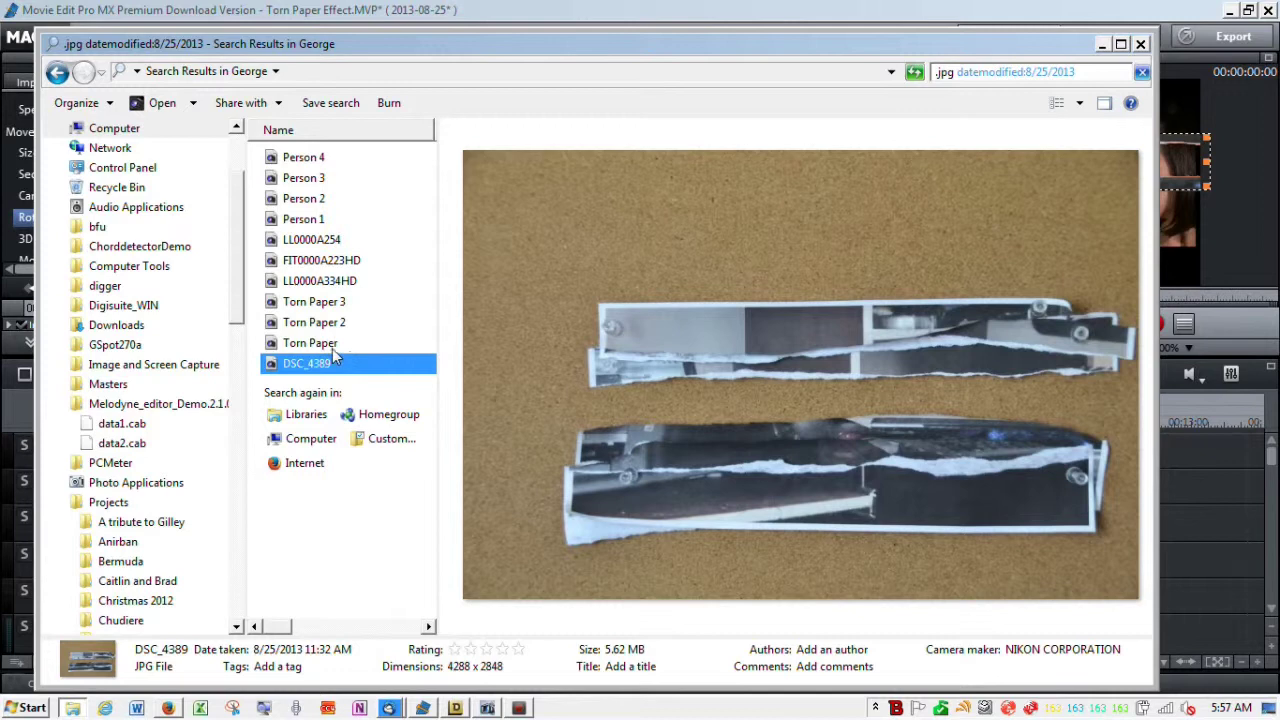
left_click(321, 345)
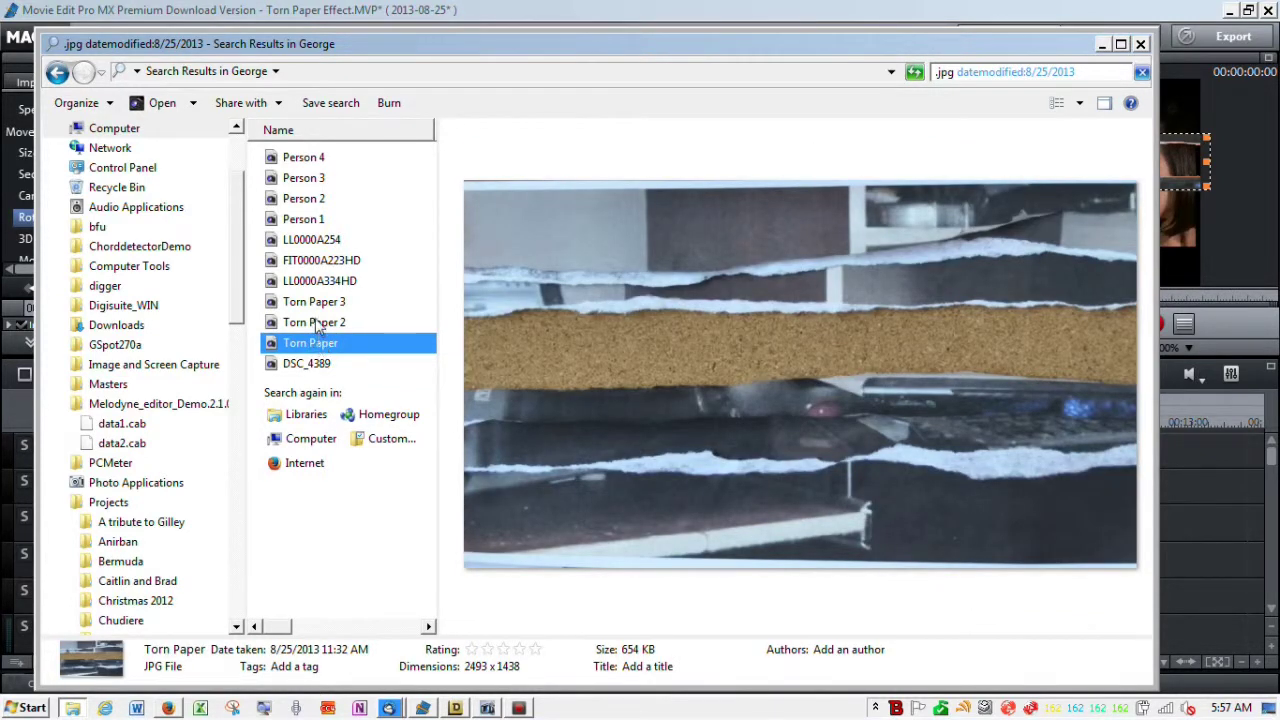
left_click(318, 303)
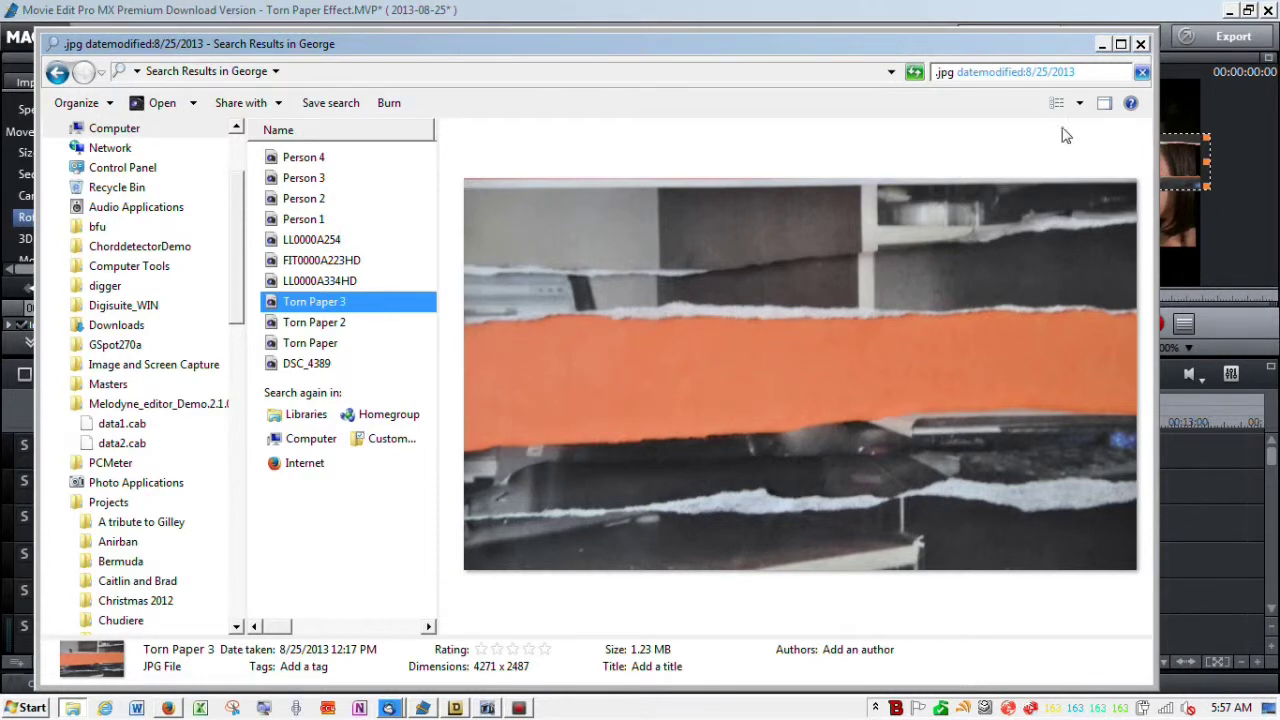
left_click(1102, 45)
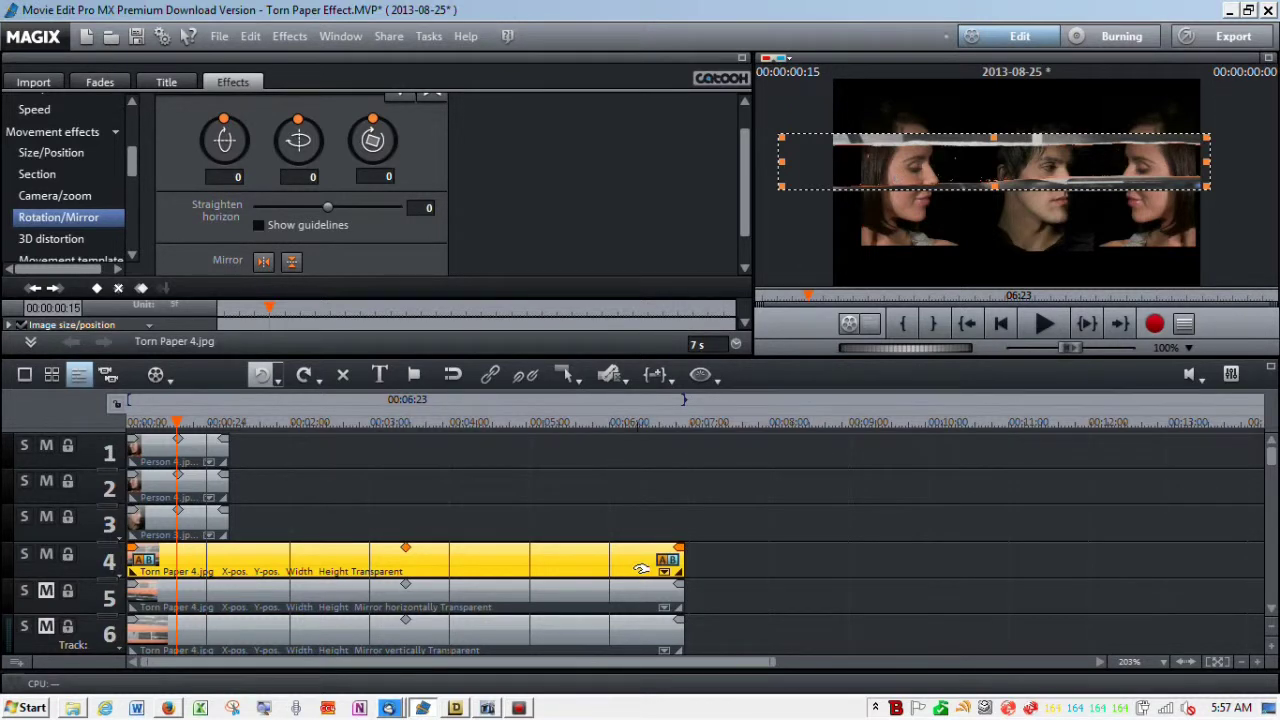
Toggle the mute buttons on torn-paper tracks 5, 6 and 7, restoring track 7's Torn Paper 4 layer.
left_click(1272, 607)
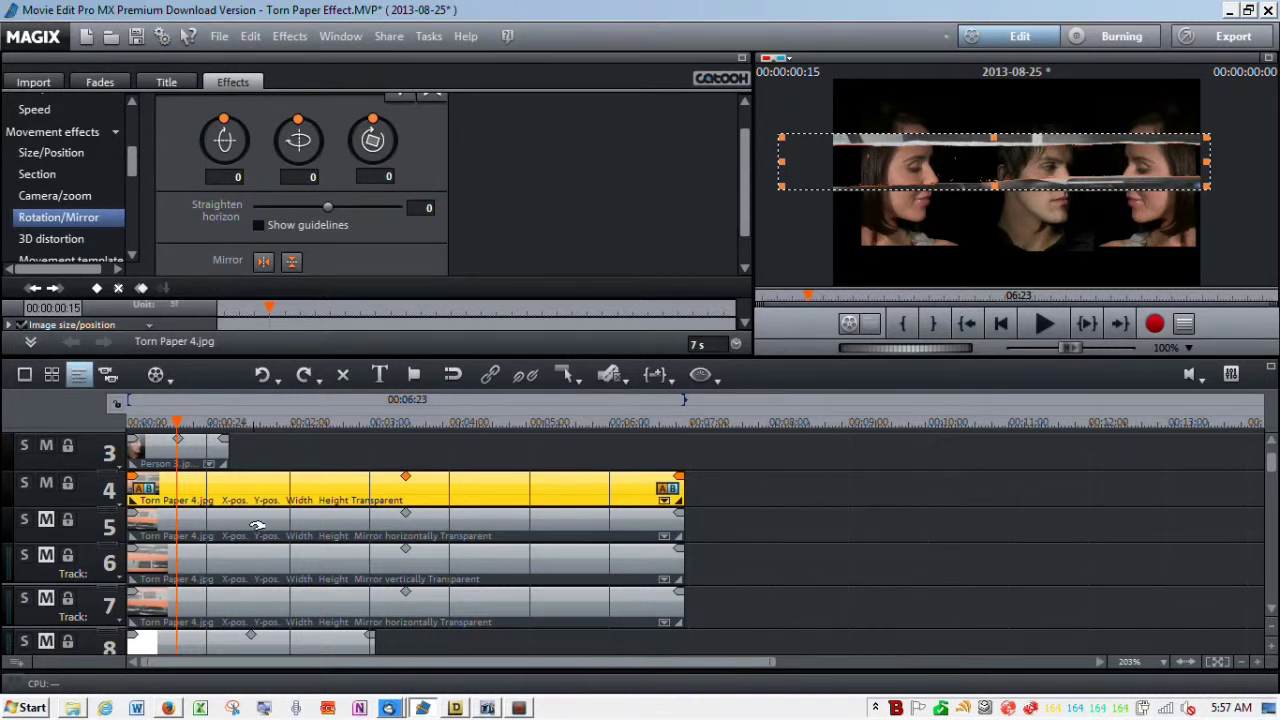
left_click(257, 525)
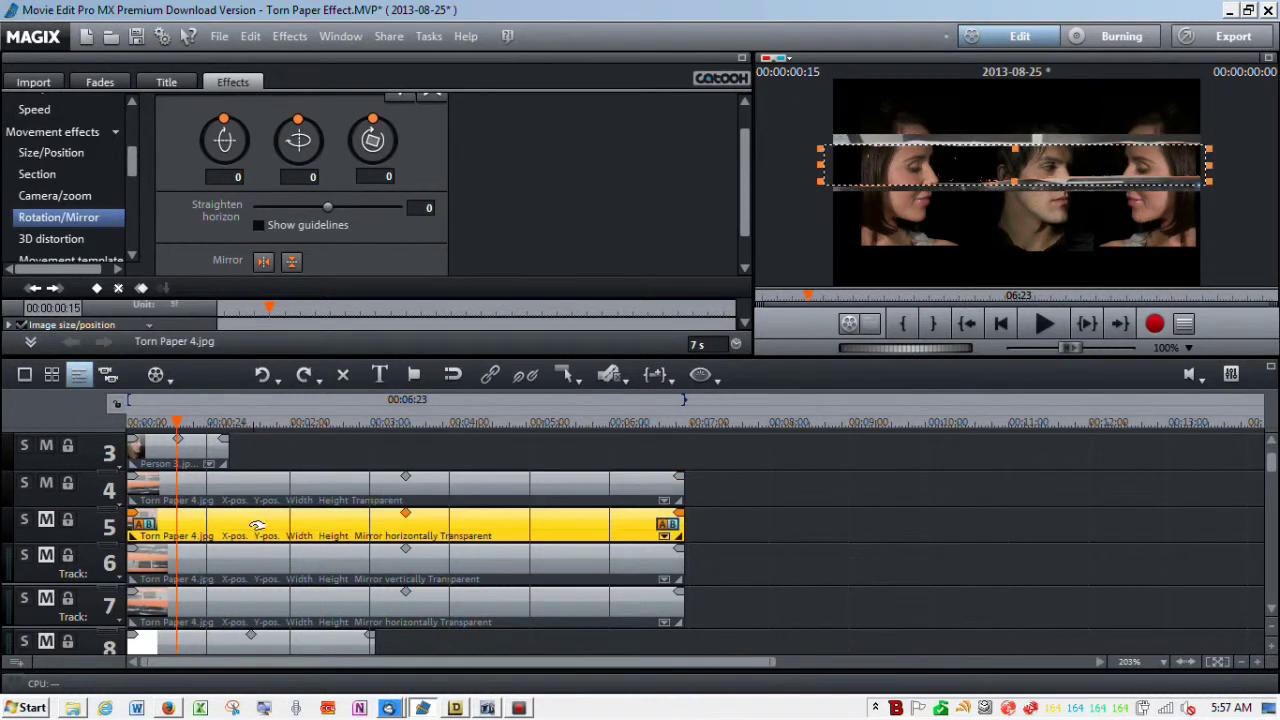
left_click(46, 521)
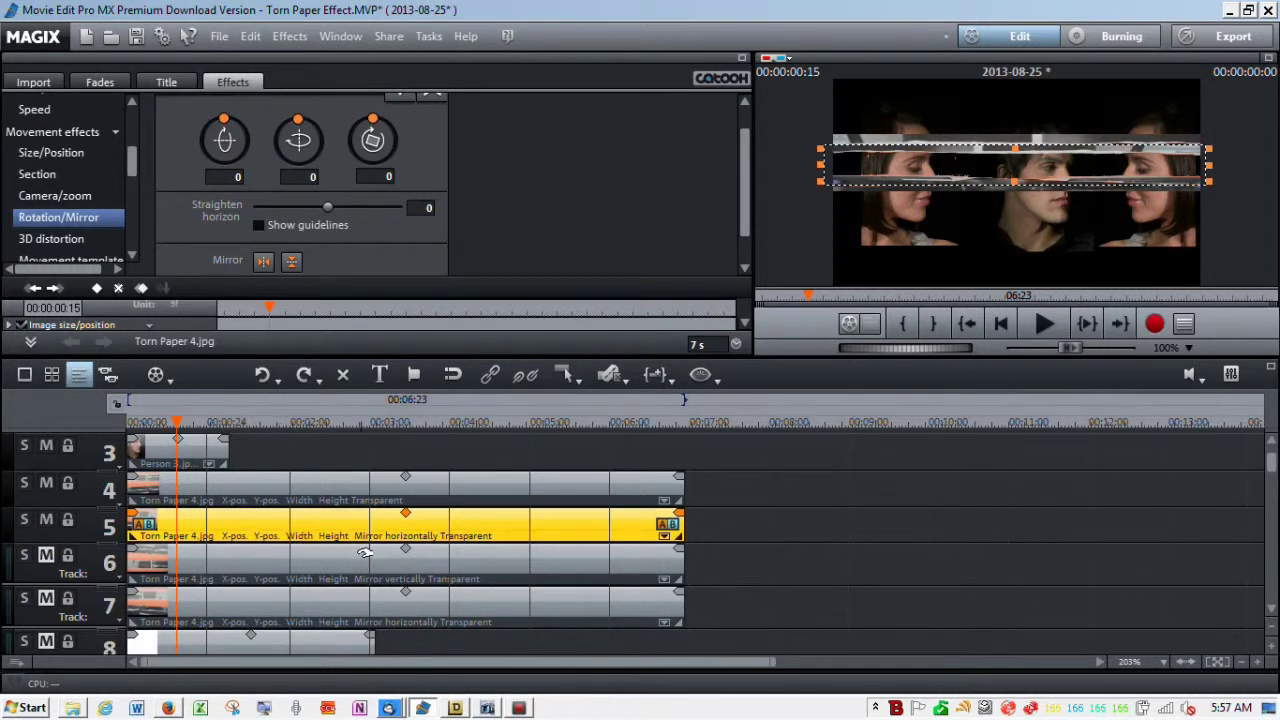
left_click(473, 562)
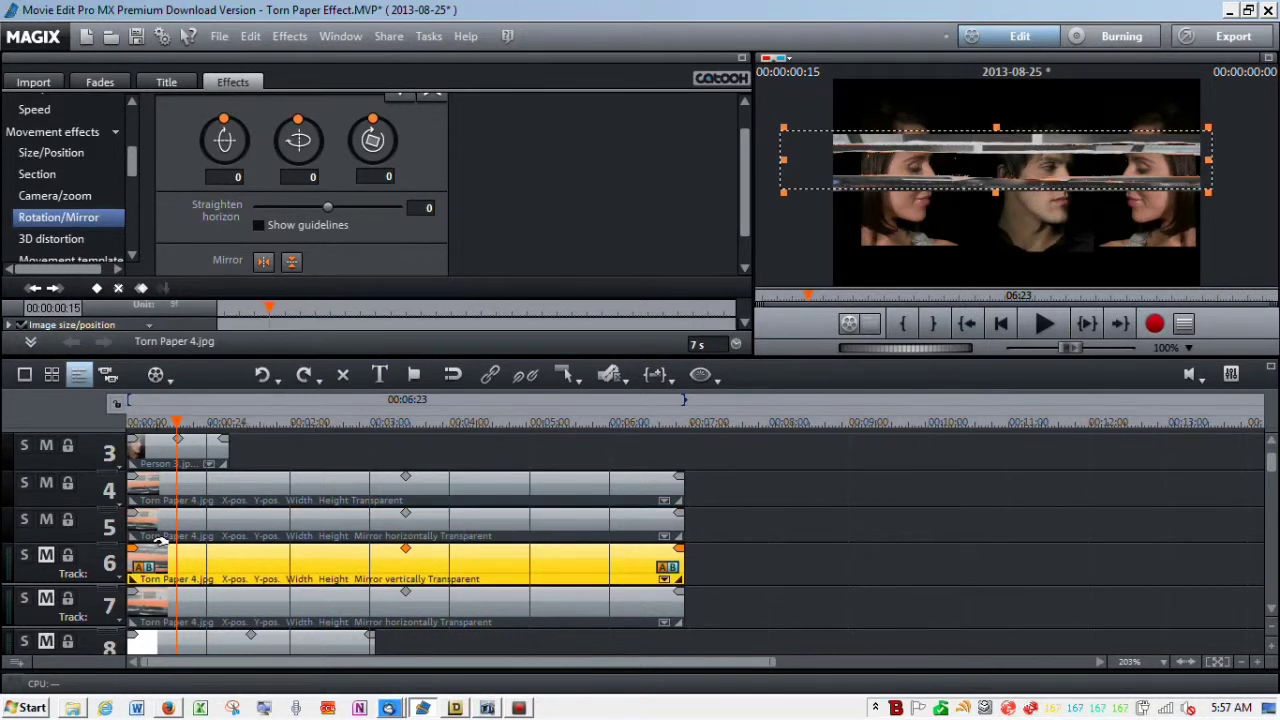
left_click(43, 560)
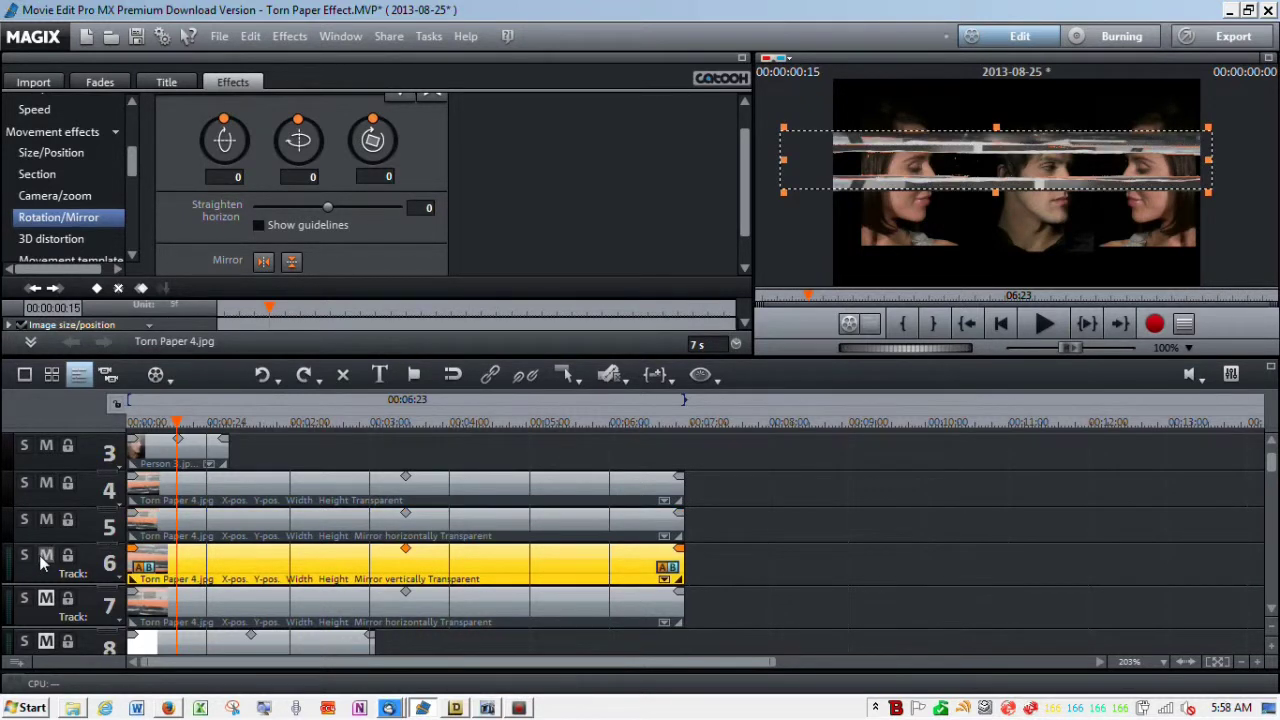
left_click(261, 605)
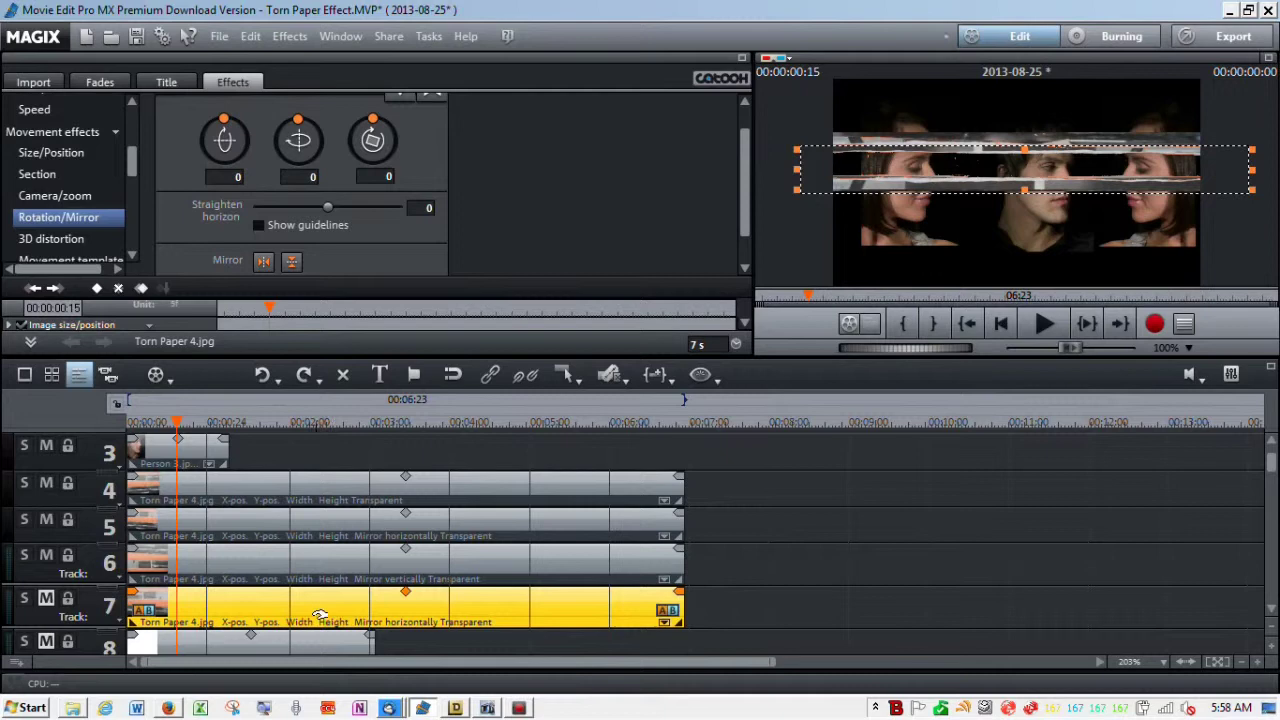
left_click(45, 600)
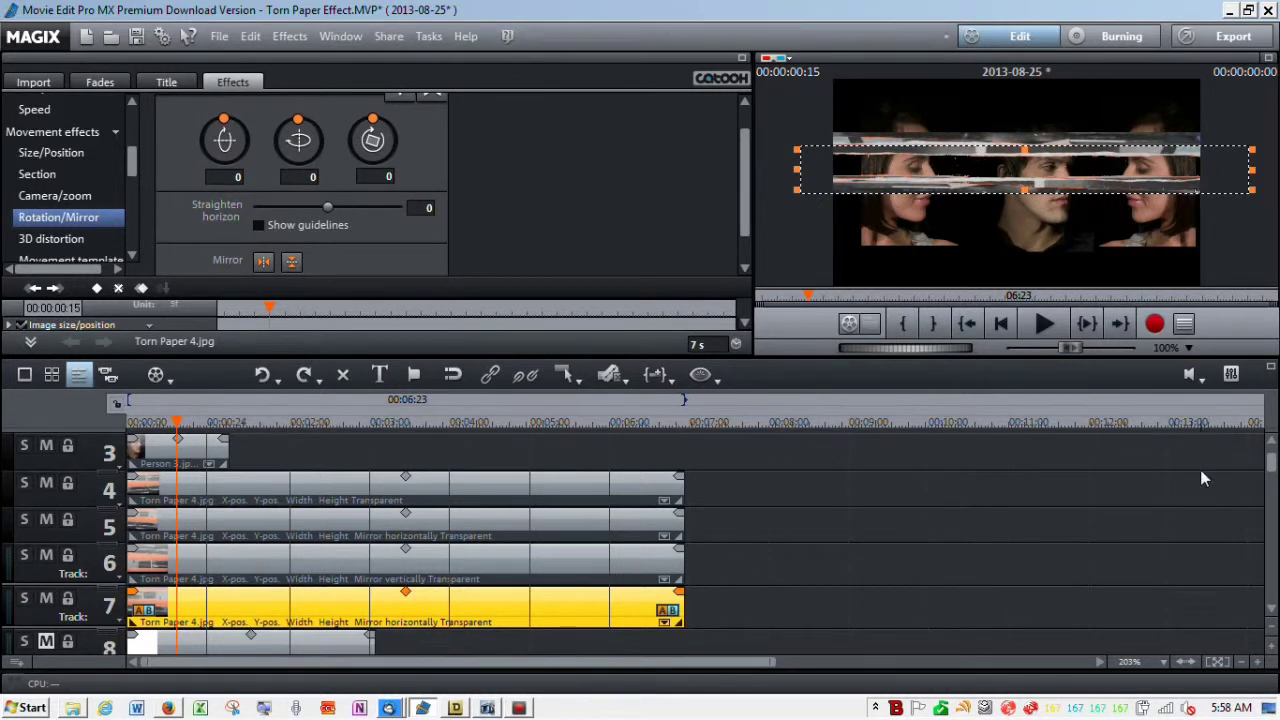
Scroll down to track 8 and select the 0x00ffffff.BMP white band clip.
left_click(1272, 610)
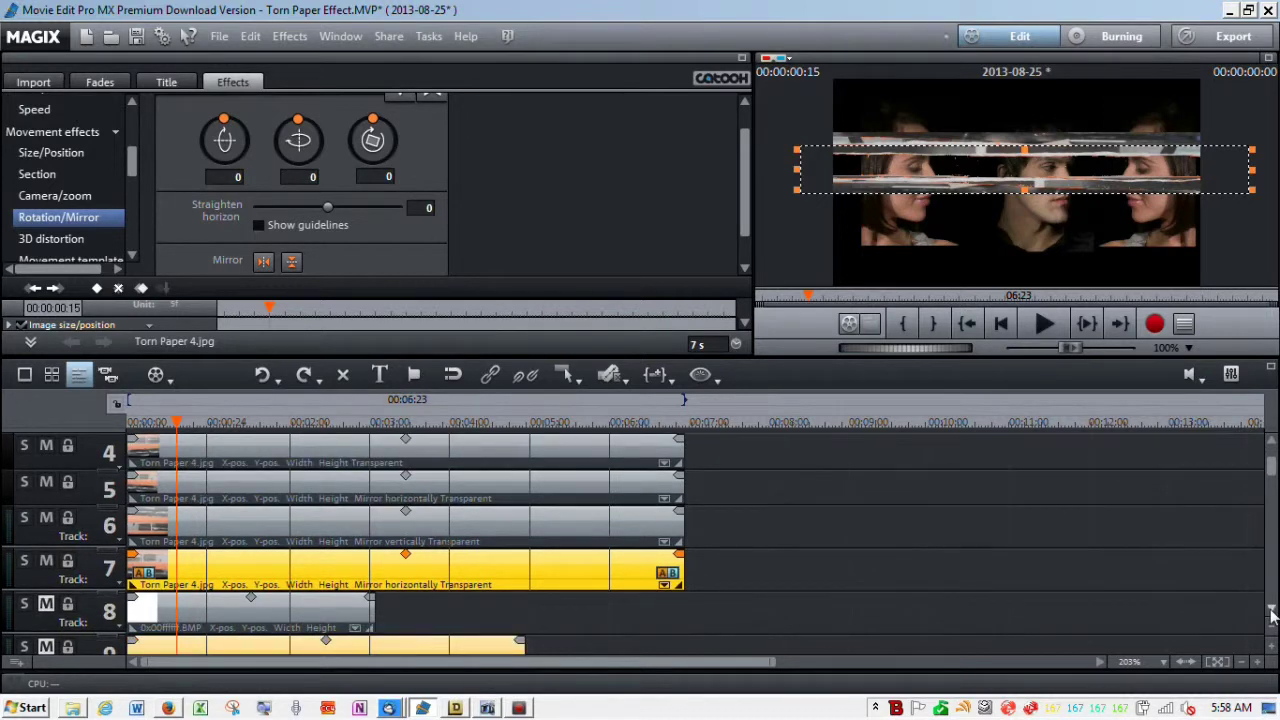
left_click(1272, 610)
left_click(1272, 610)
left_click(1272, 610)
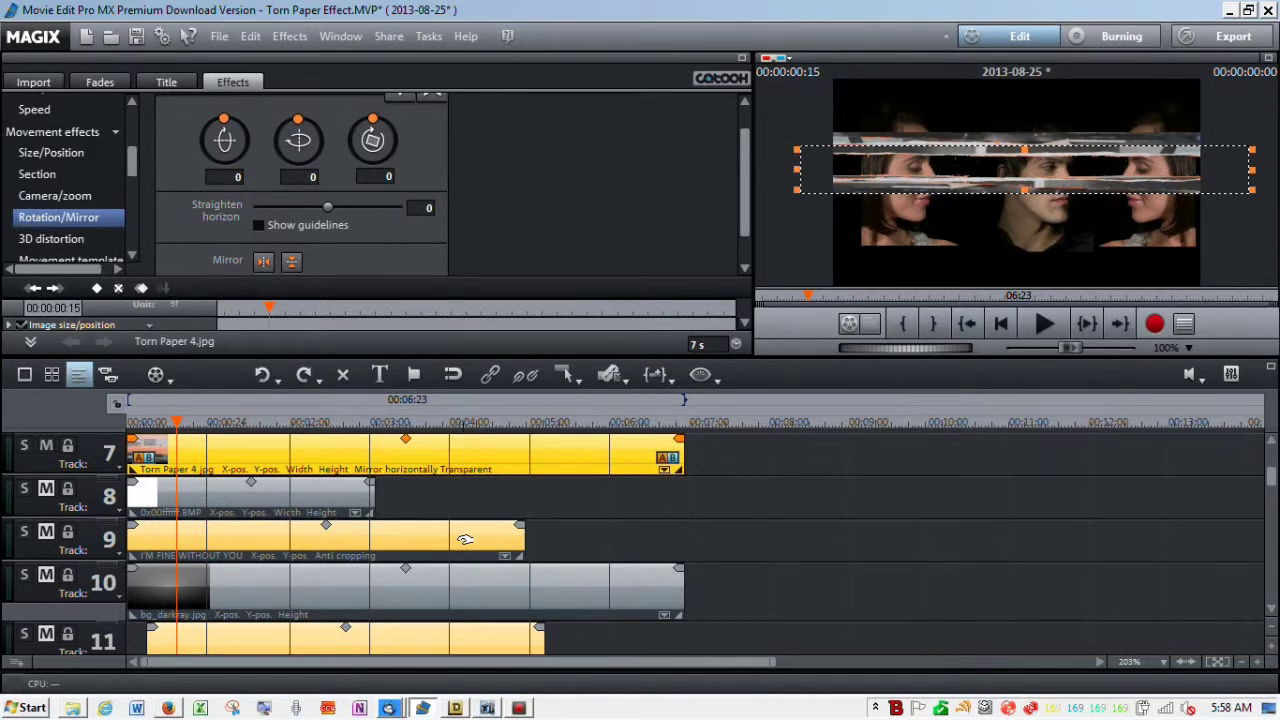
left_click(310, 504)
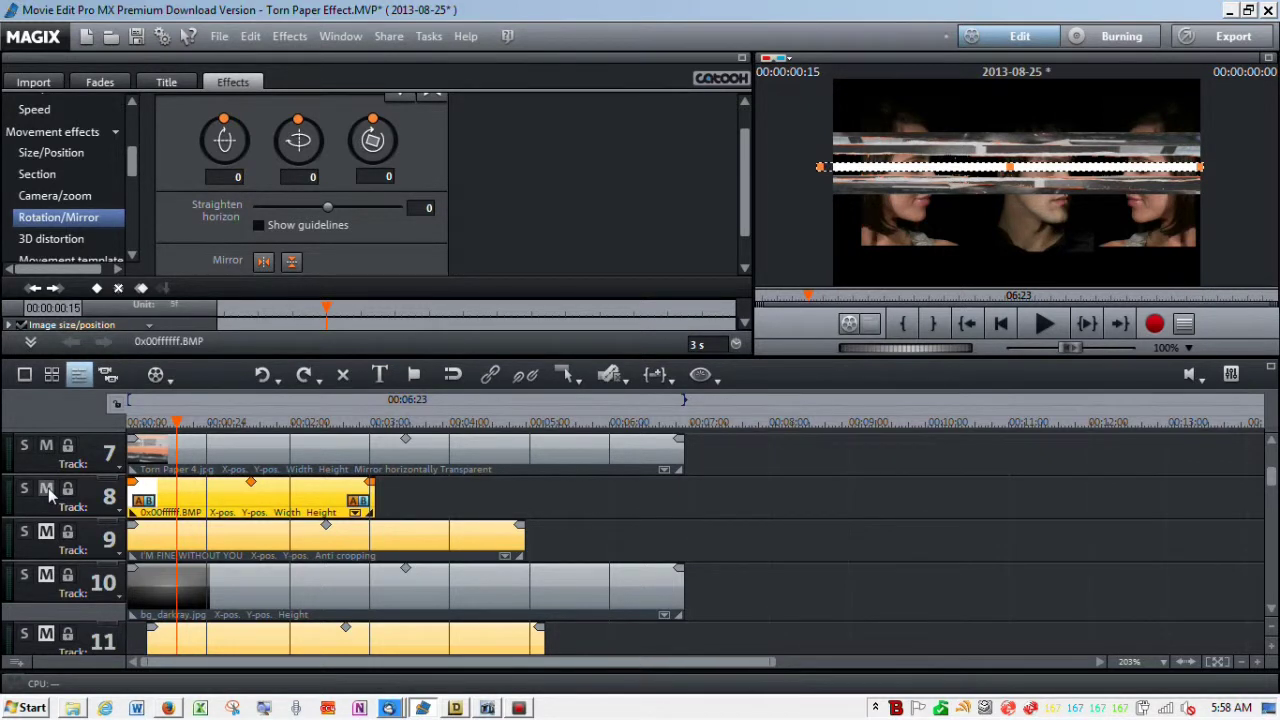
Unmute track 9's I'M FINE WITHOUT YOU caption clip, then select the track 10 clip.
left_click(209, 541)
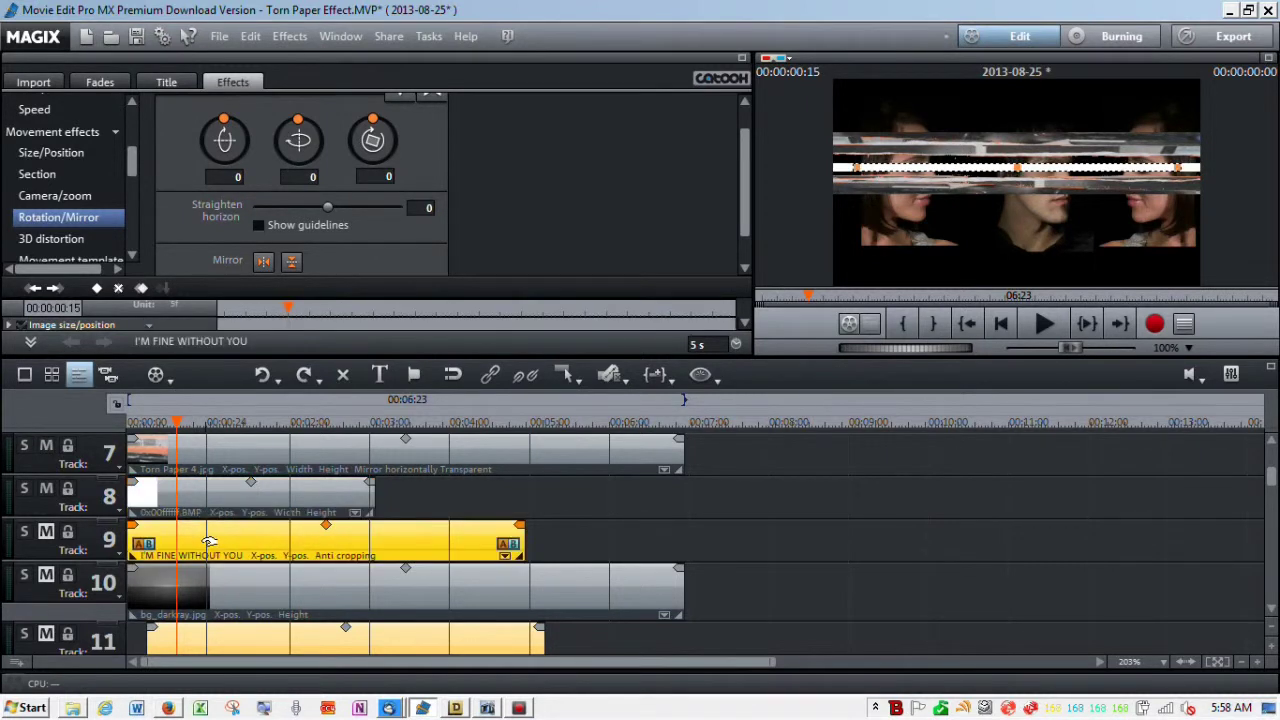
left_click(47, 532)
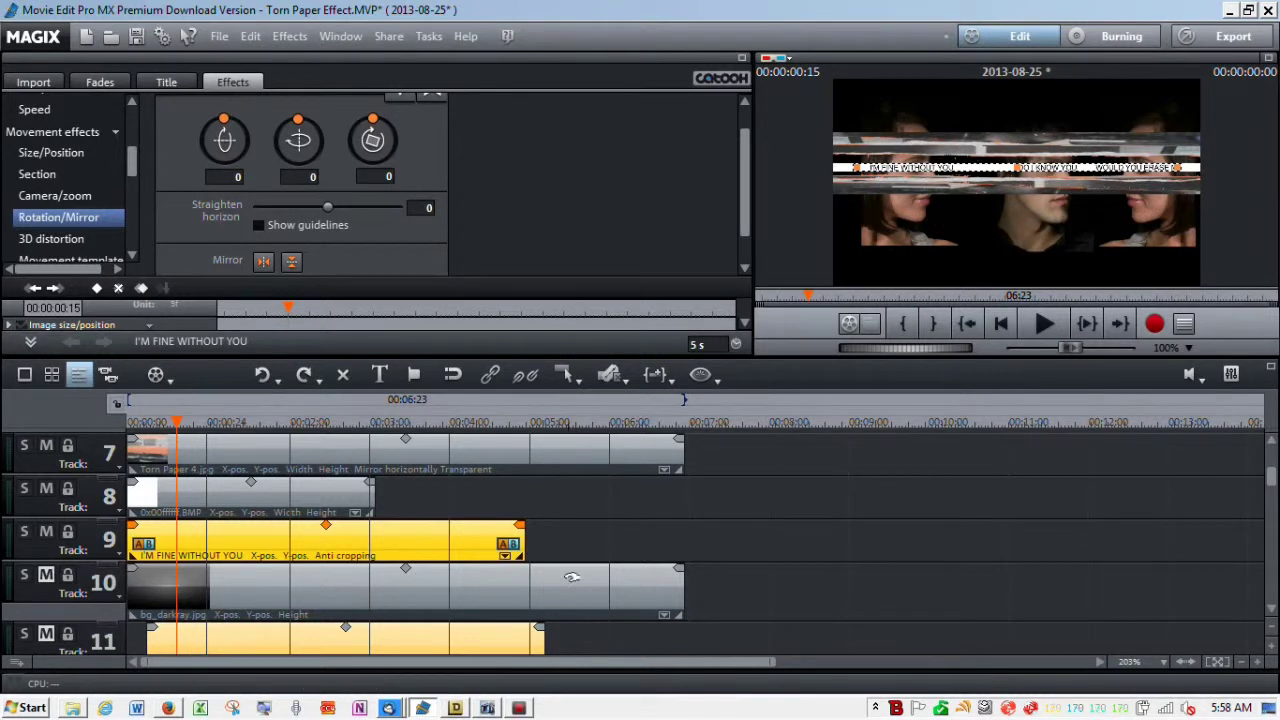
left_click(377, 592)
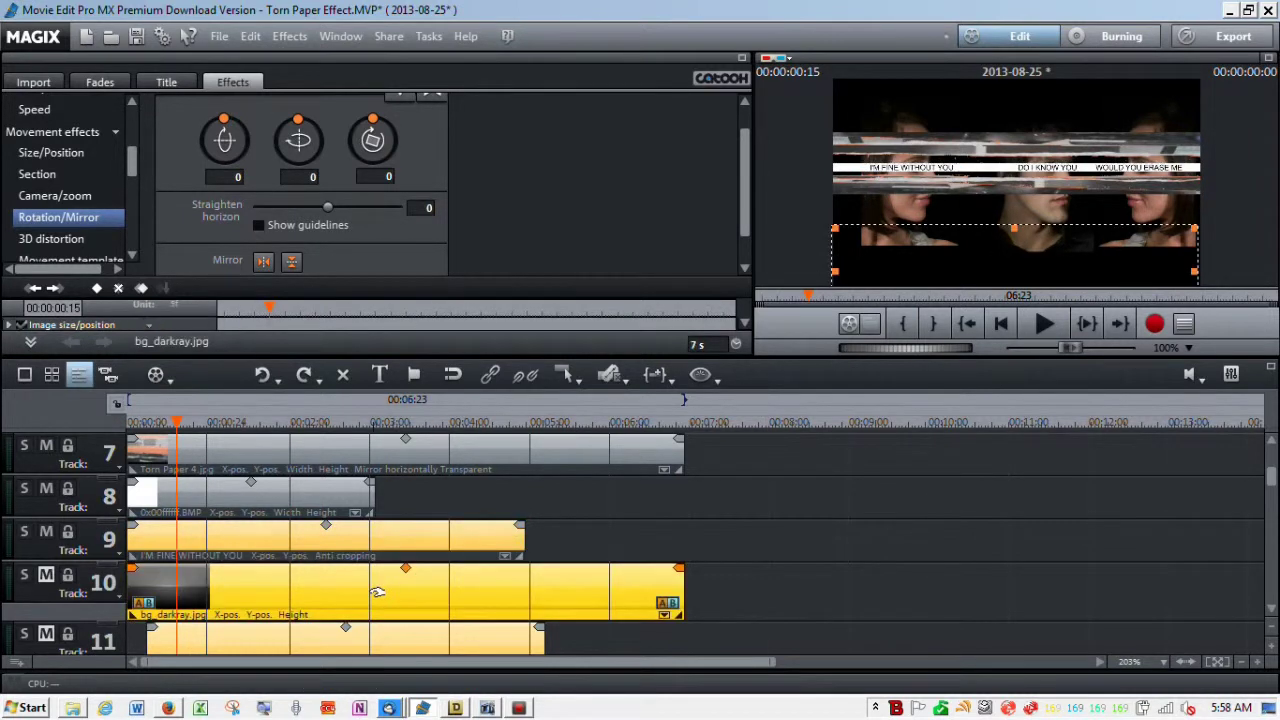
Unmute track 10's bg_darkray.jpg dark gradient at the bottom.
left_click(45, 577)
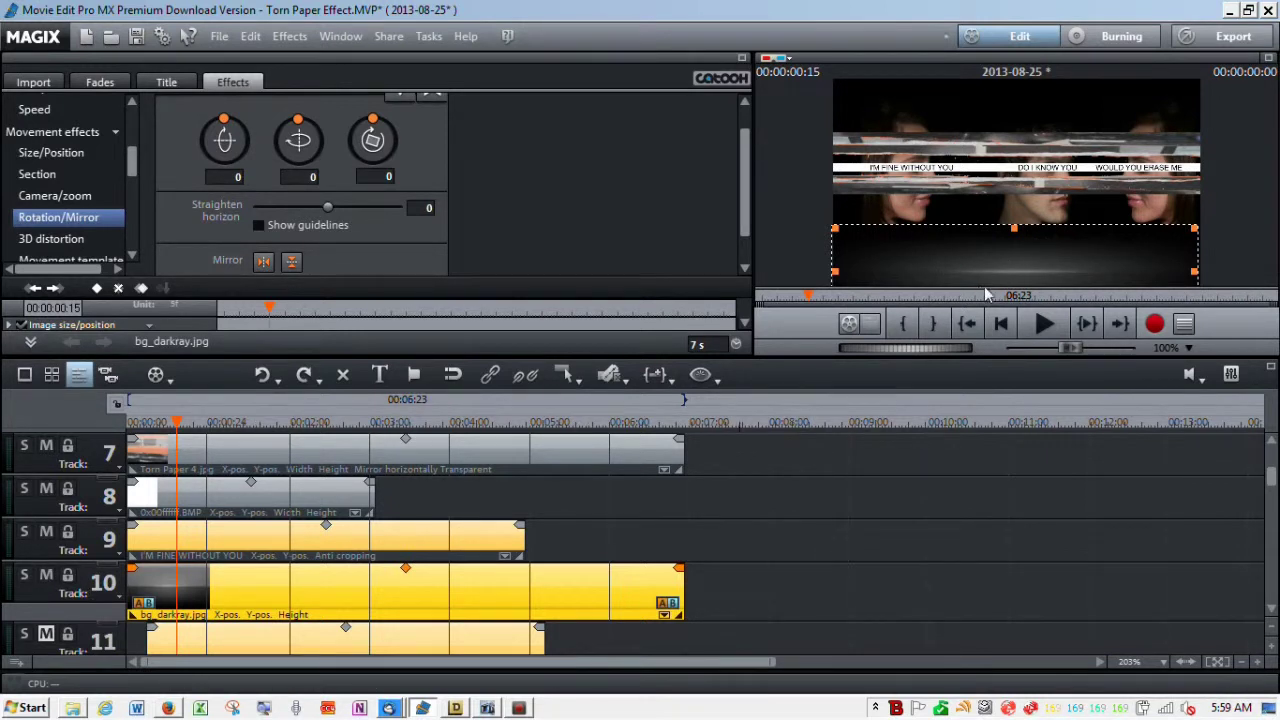
left_click(1271, 610)
left_click(1271, 610)
left_click(1271, 610)
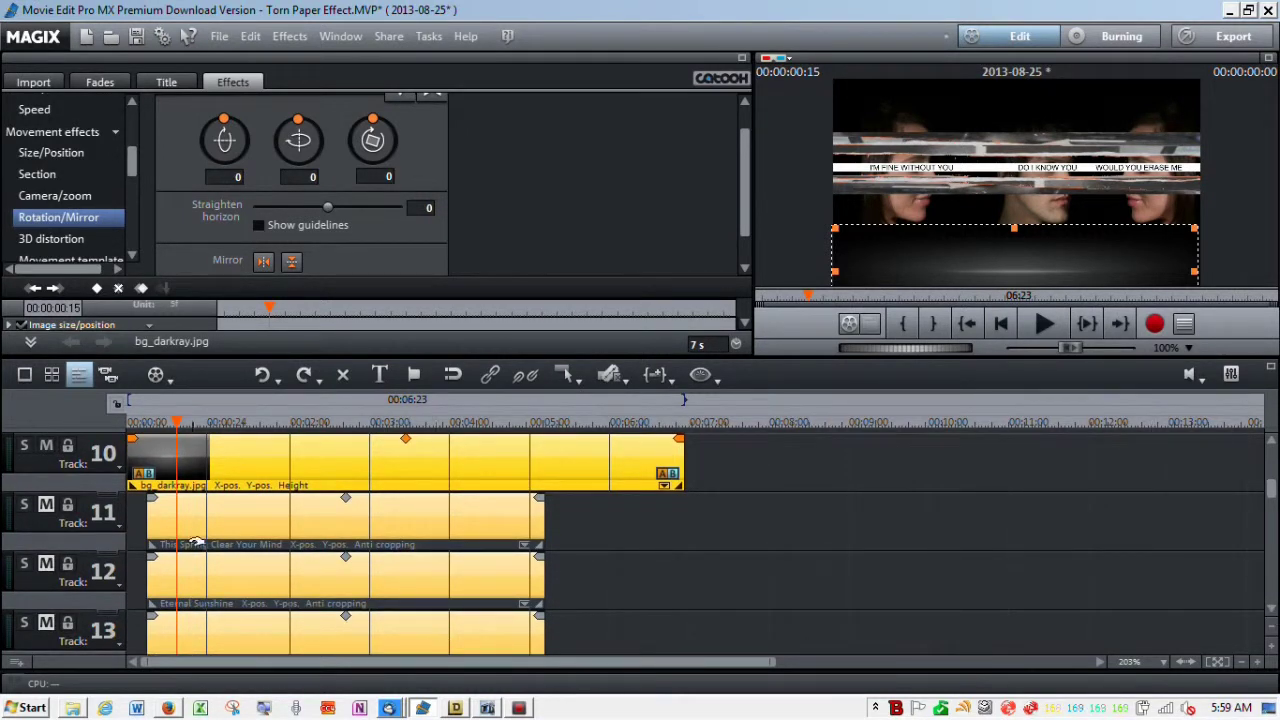
Unmute the This Spring Clear Your Mind, Eternal Sunshine and Of the spotless mind titles on tracks 11–13.
left_click(46, 506)
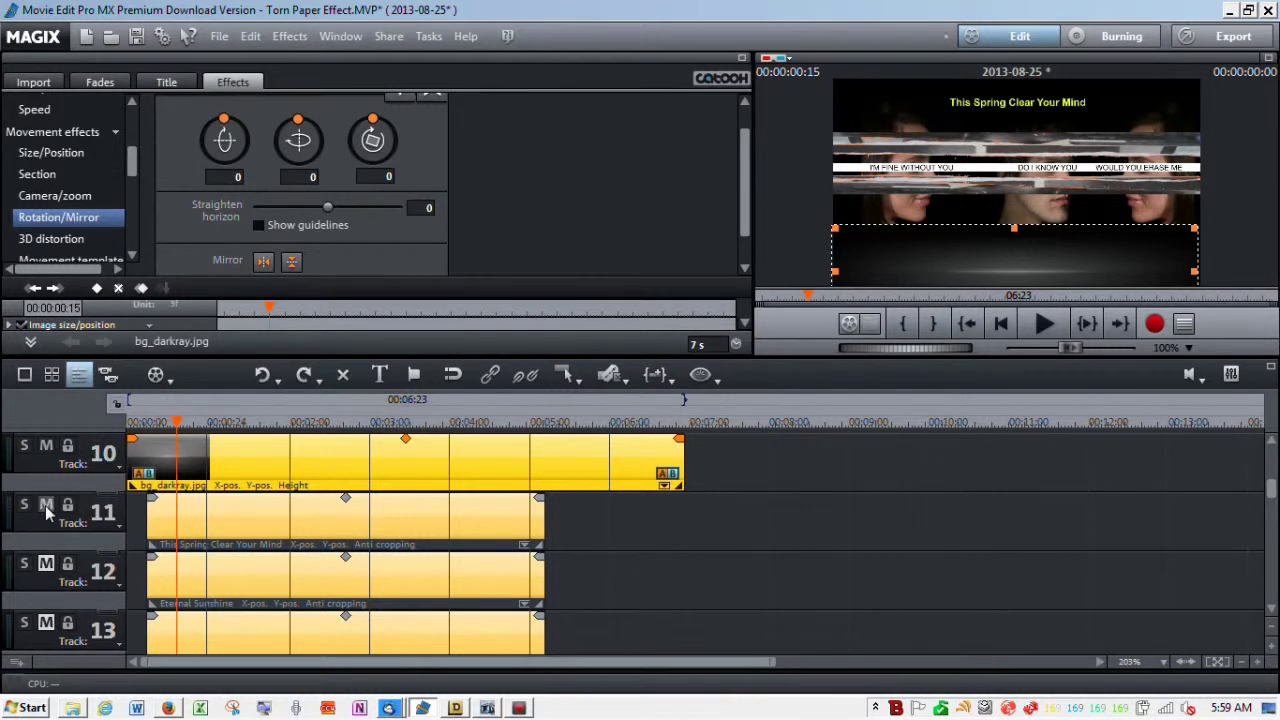
left_click(47, 568)
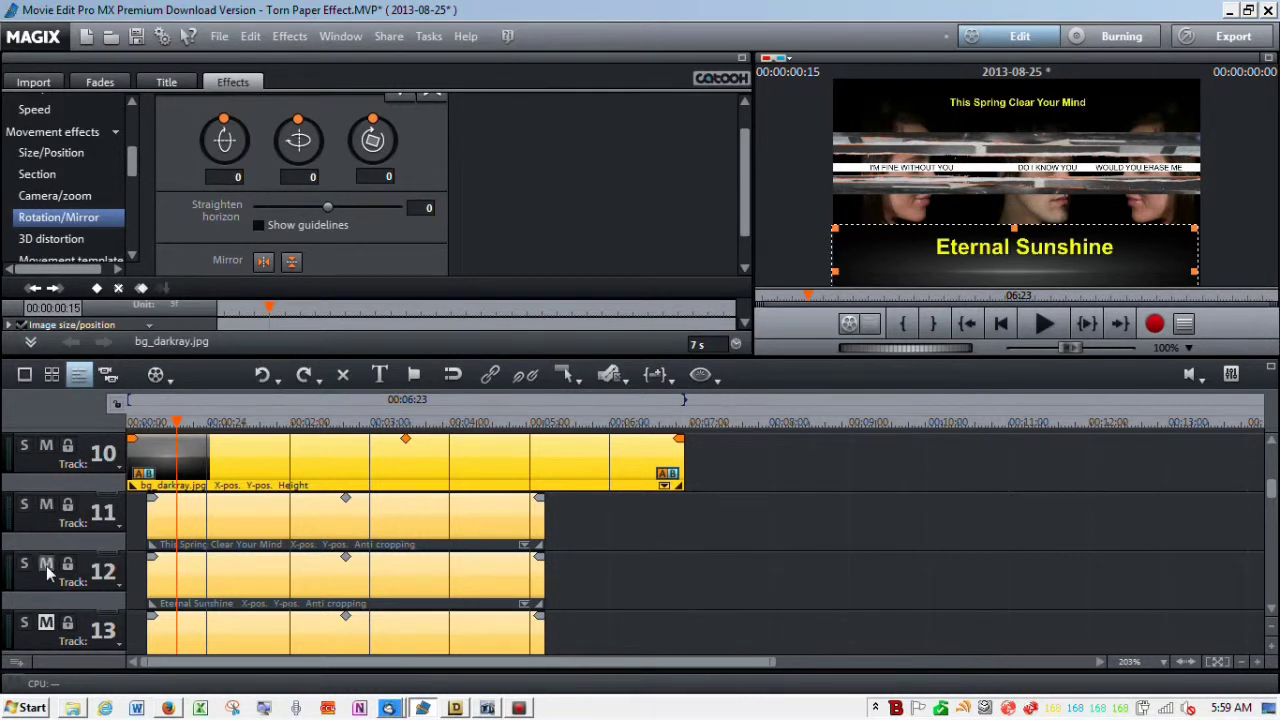
left_click(46, 623)
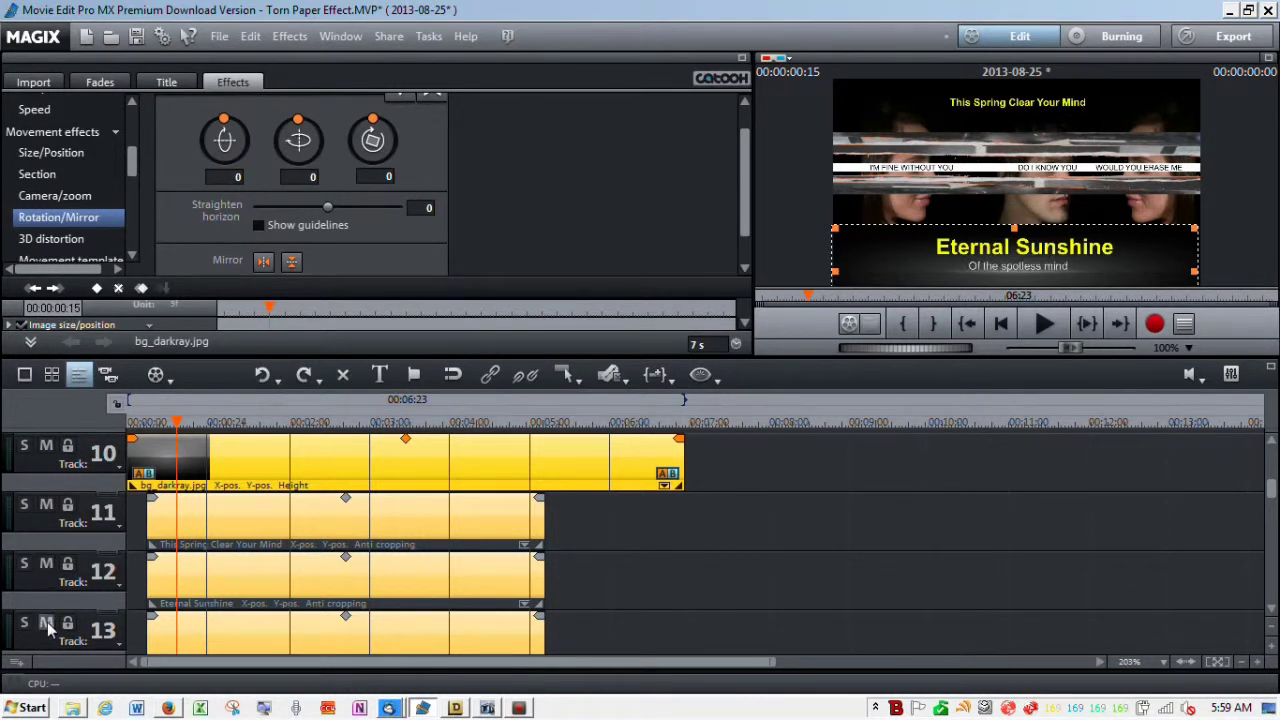
left_click(1272, 610)
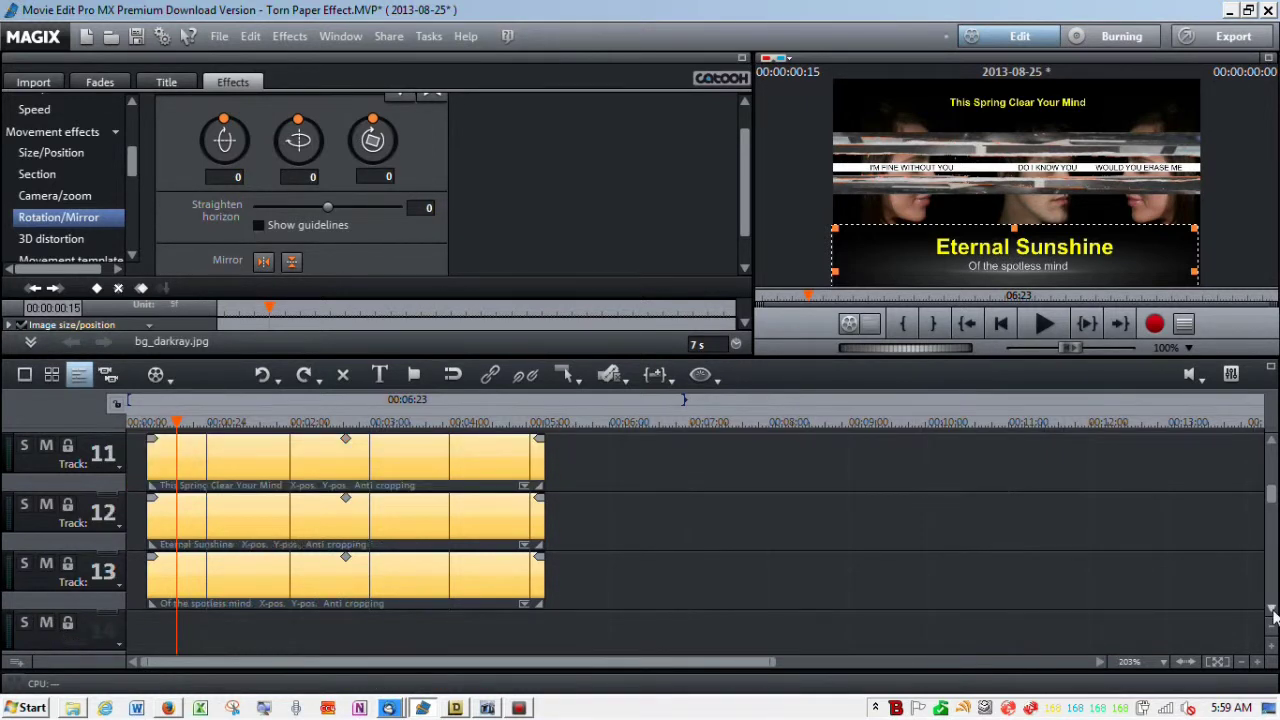
left_click_drag(1272, 492, 1272, 443)
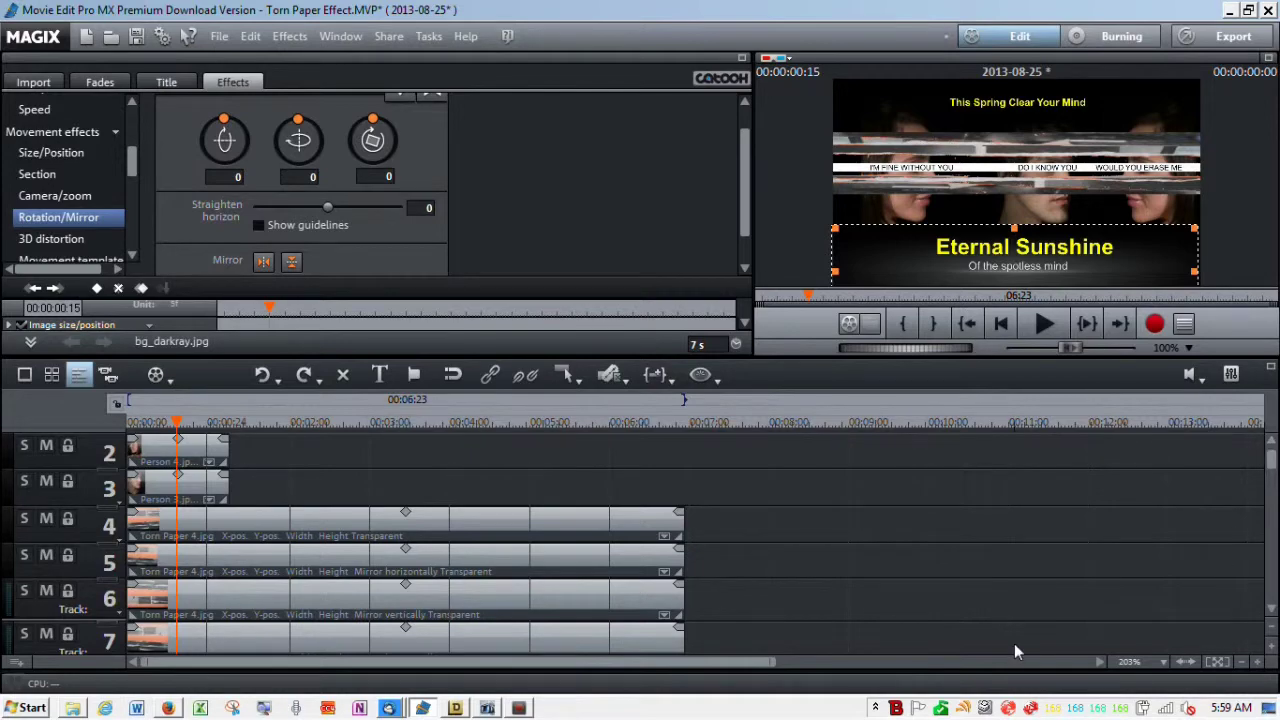
Show the original Eternal Sunshine poster full screen in the image viewer.
left_click(519, 708)
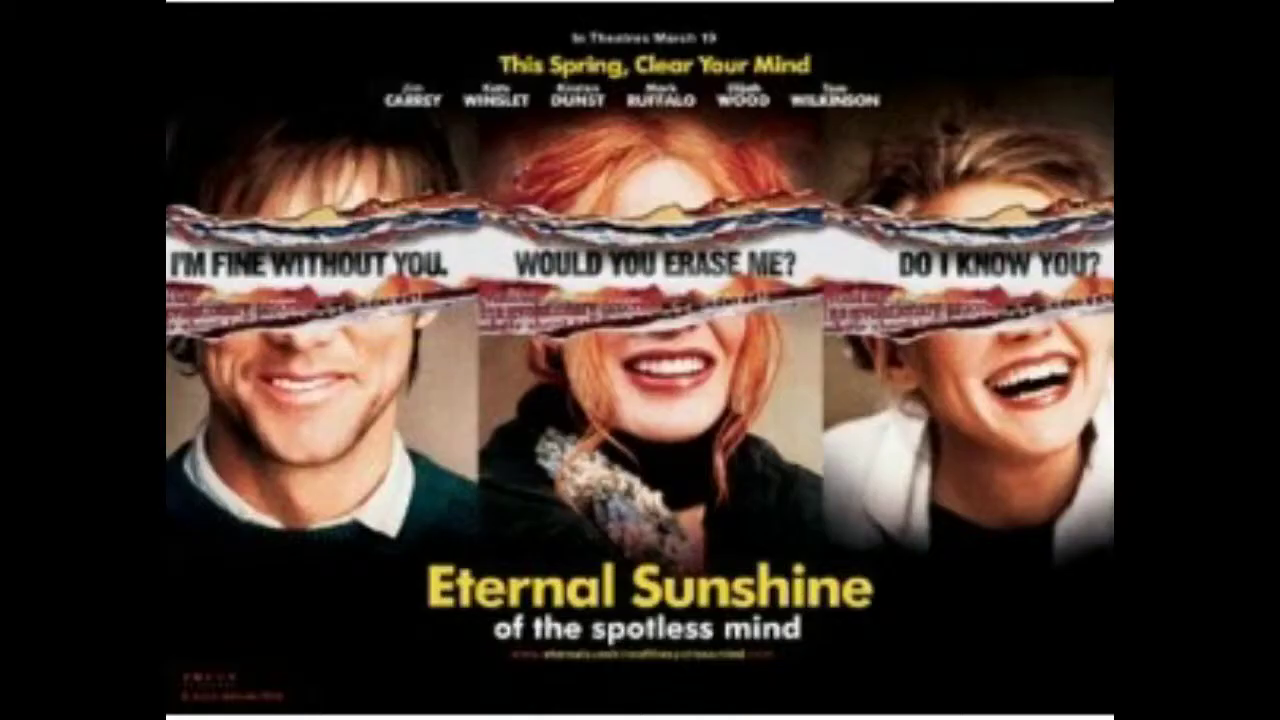